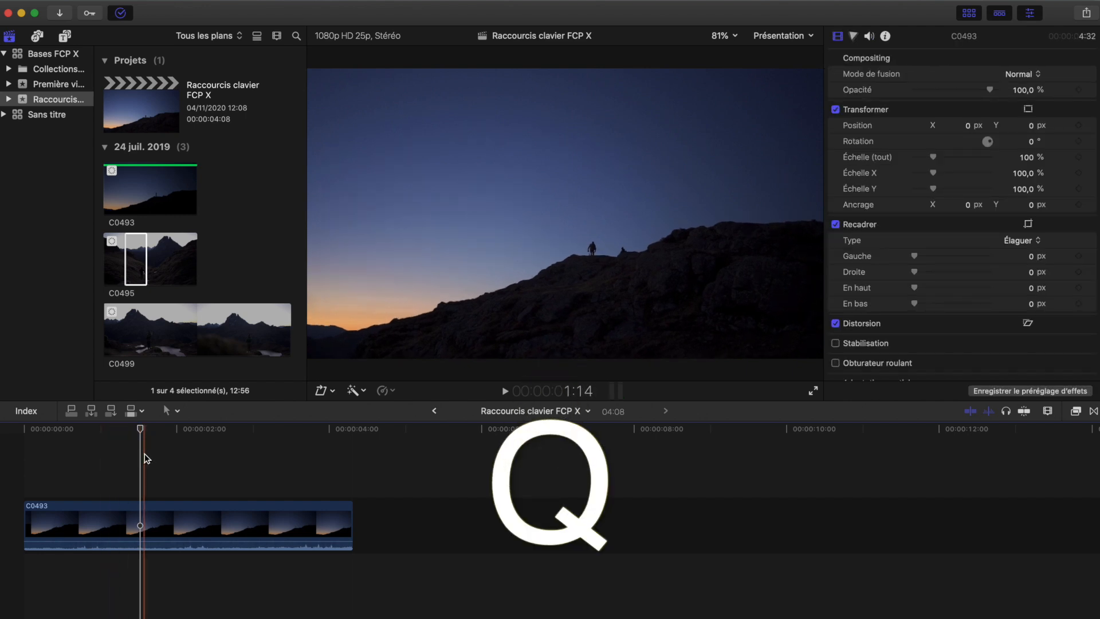
# Step: Connect the selected range of C0495 above C0493 in the timeline at the playhead
pyautogui.press('q')
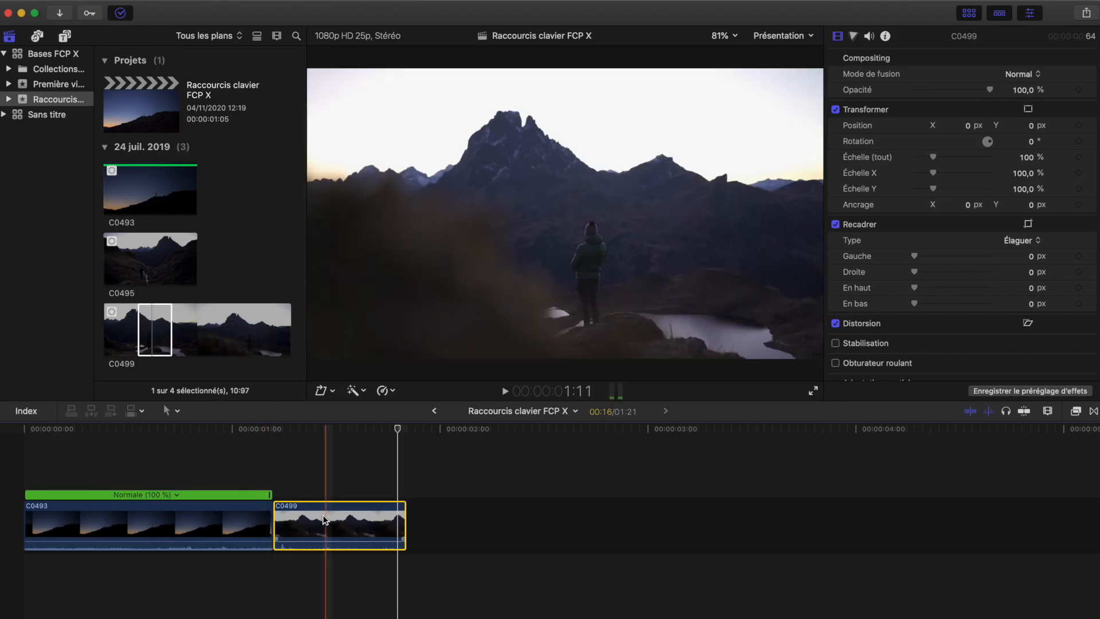
# Step: Move clip C0499 further along the timeline with the Position tool, leaving a gap after C0493
pyautogui.moveTo(313, 527); pyautogui.dragTo(442, 526)
pyautogui.moveTo(336, 532); pyautogui.dragTo(442, 532)
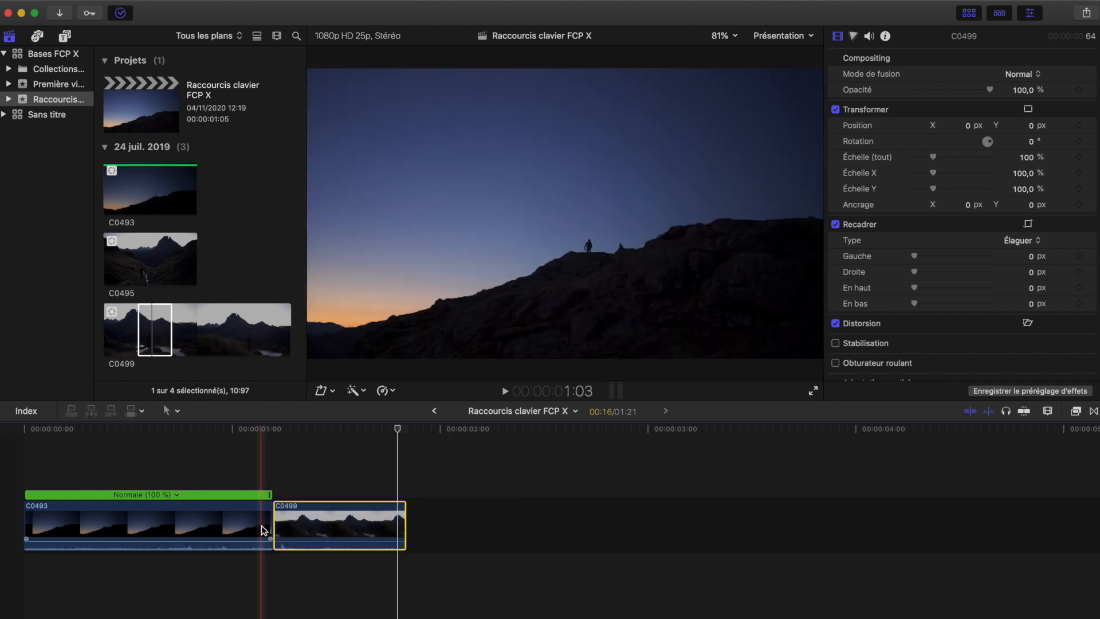
pyautogui.press('p')
pyautogui.moveTo(295, 518); pyautogui.dragTo(409, 522)
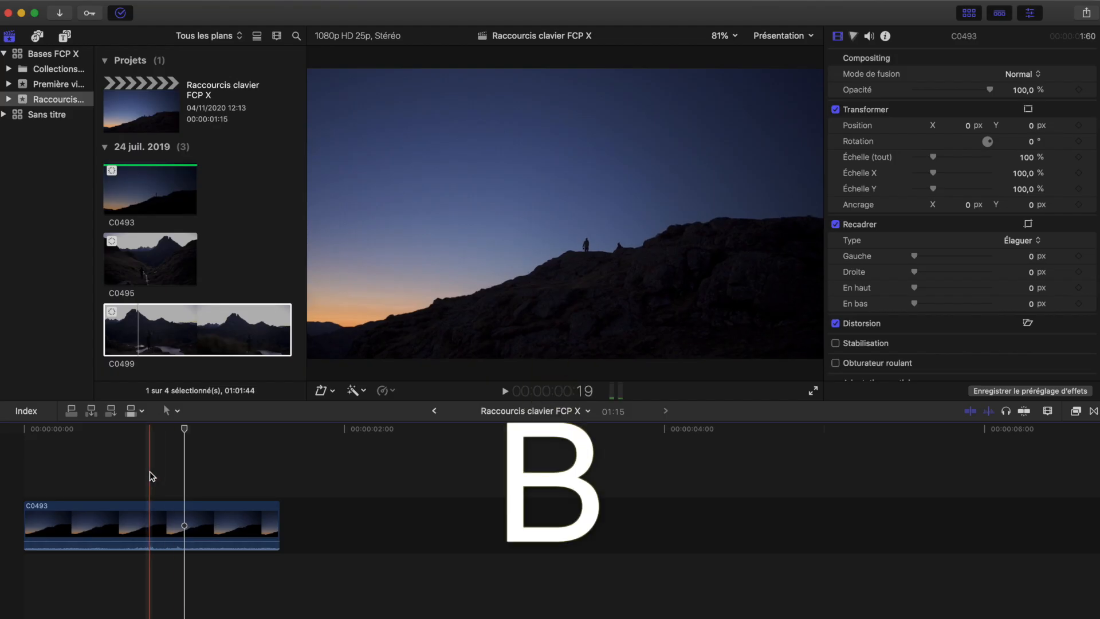
# Step: Split clip C0493 at three points along its length with the Blade tool
pyautogui.press('b')
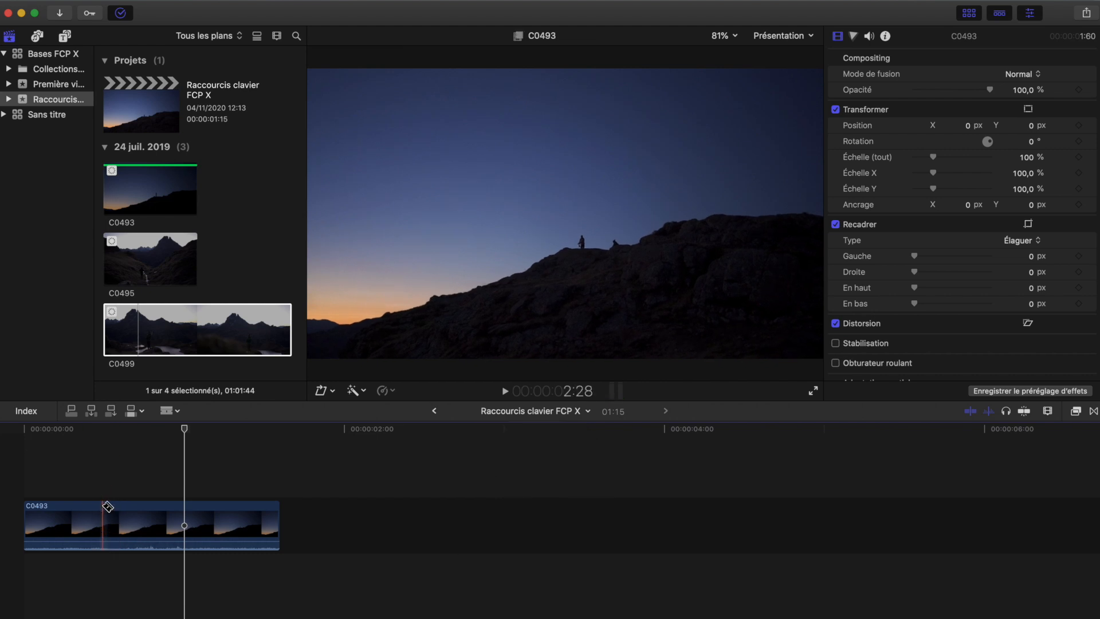
pyautogui.click(88, 516)
pyautogui.click(158, 522)
pyautogui.click(241, 524)
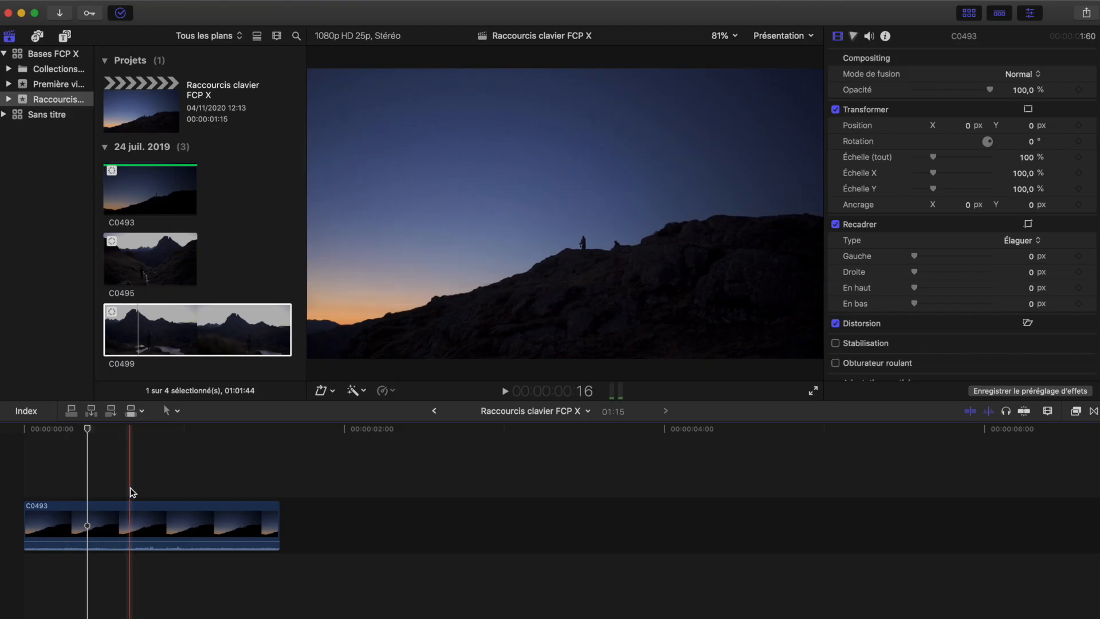
# Step: Trim the end of clip C0493 to the playhead so that it lasts 01:05
pyautogui.click(215, 455)
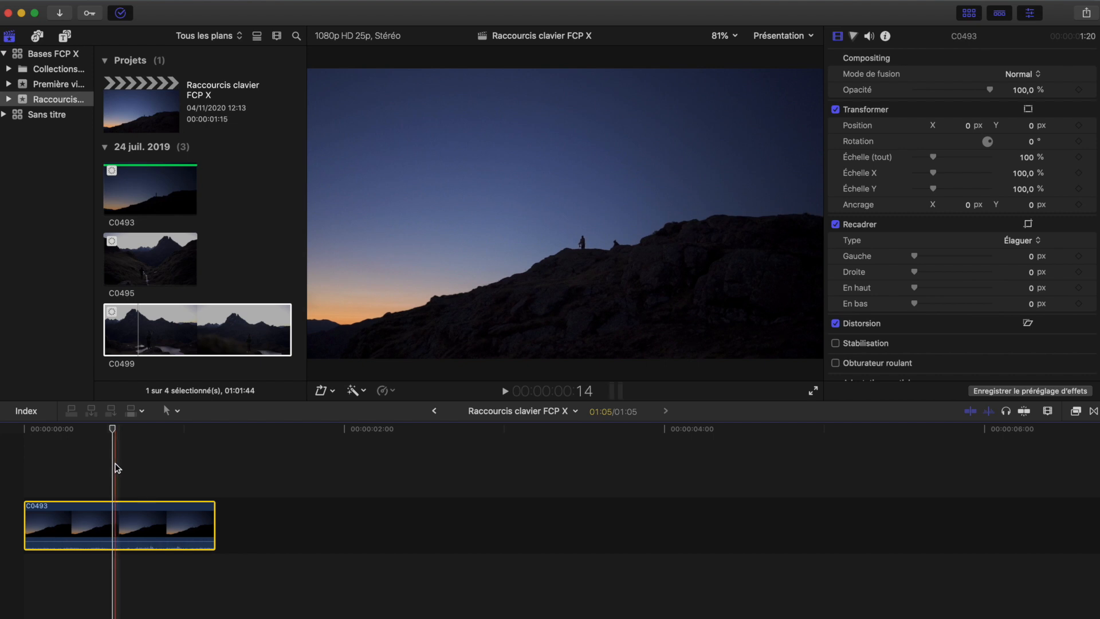
# Step: Split the speed of C0493 at frame 14 and set the second segment to the fast 4x speed
pyautogui.hotkey('shift', 'b')
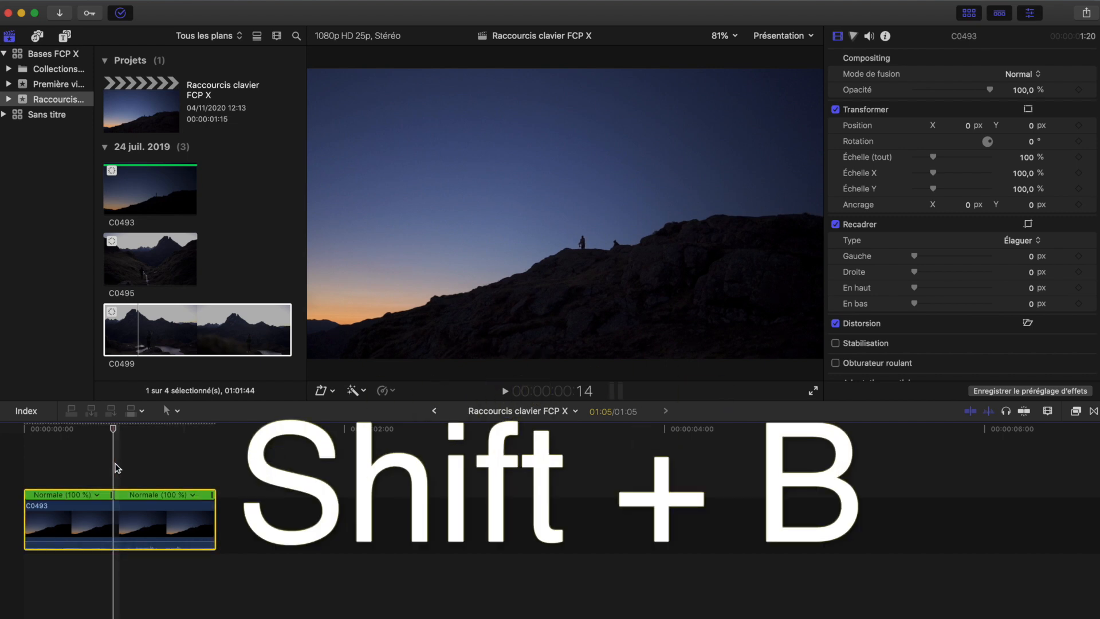
pyautogui.click(193, 495)
pyautogui.moveTo(216, 521)
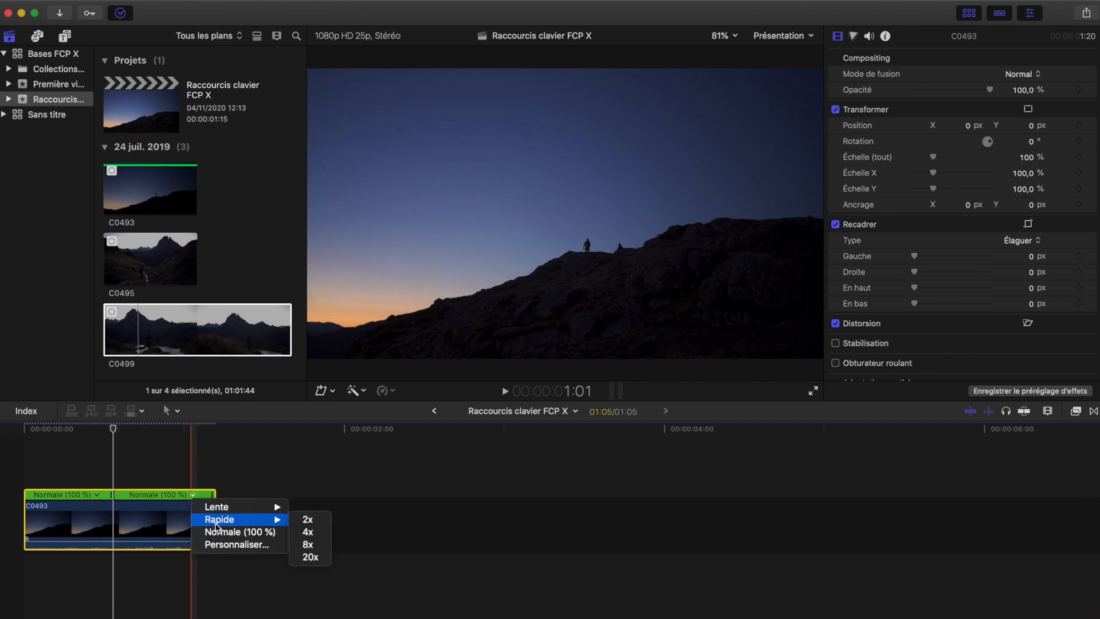
pyautogui.click(310, 533)
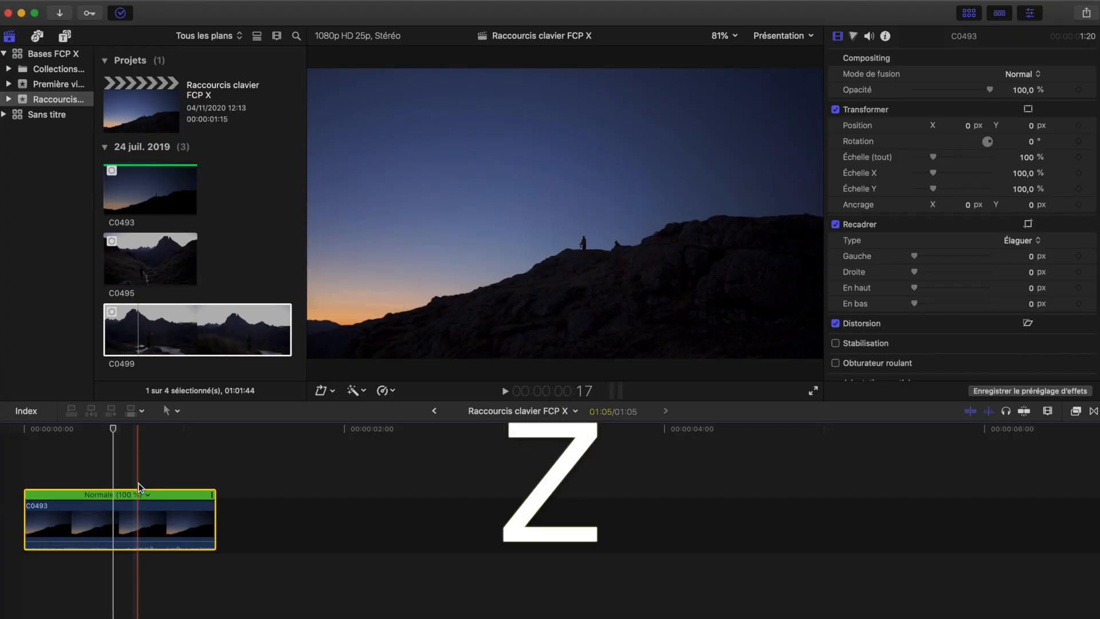
# Step: Magnify the timeline around the playhead on C0493 with the Zoom tool, and fit the whole project back in view
pyautogui.click(118, 518)
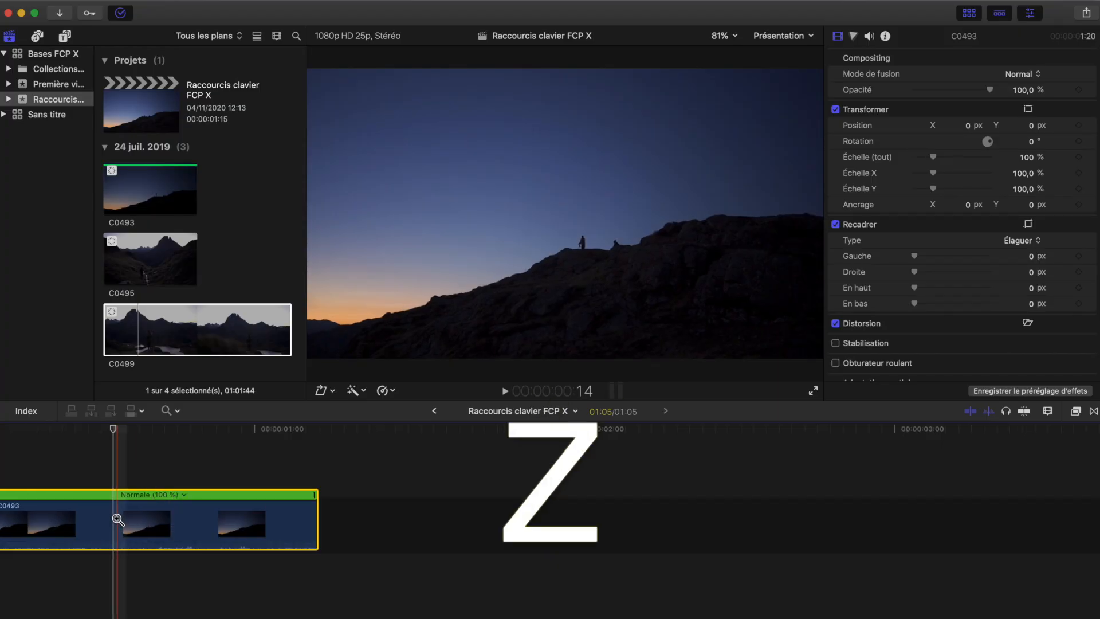
pyautogui.click(129, 527)
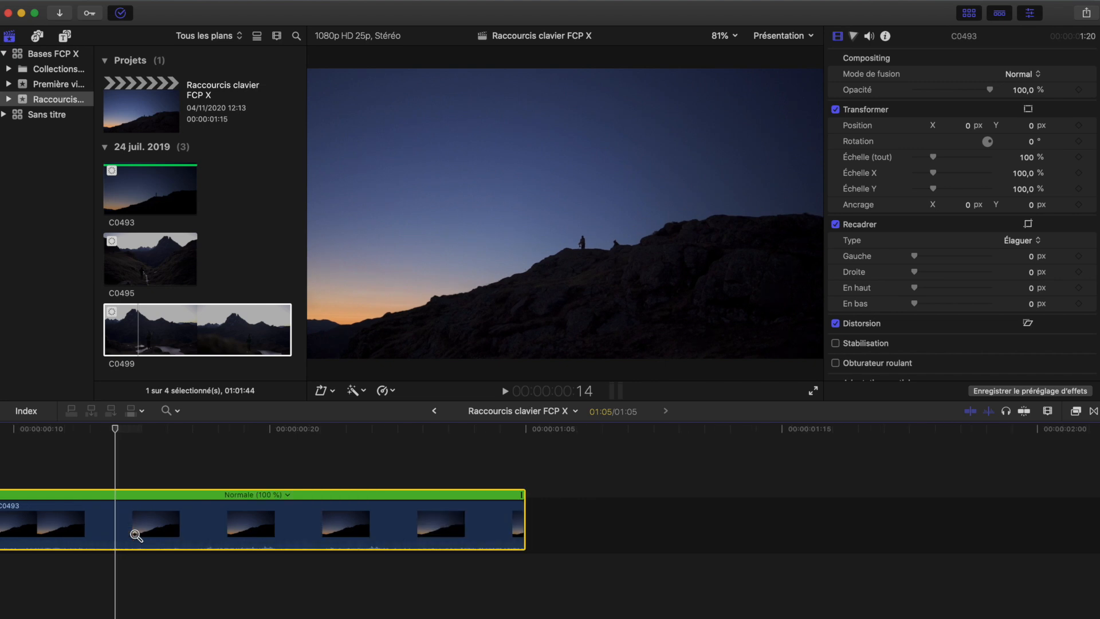
pyautogui.click(132, 530)
pyautogui.click(136, 535)
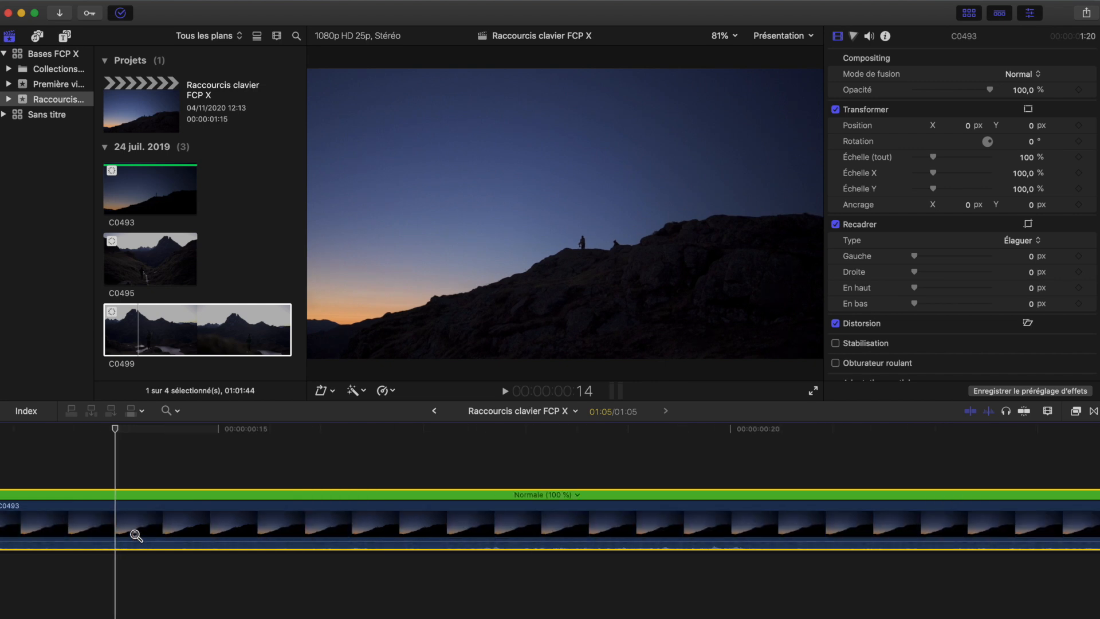
pyautogui.hotkey('shift', 'z')
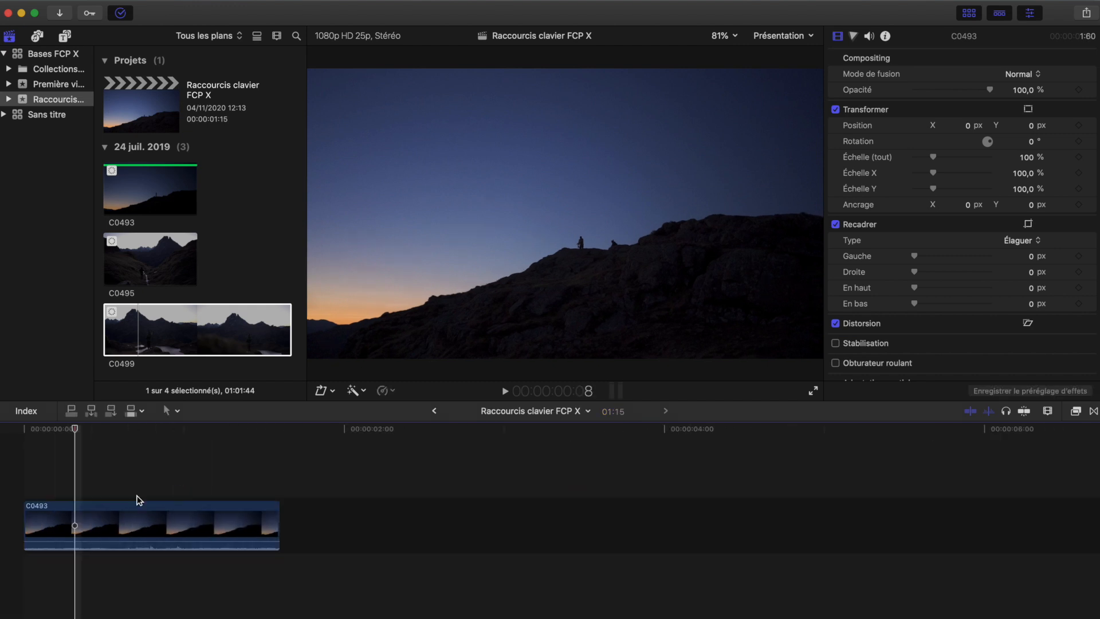
# Step: Select an 18-frame range in the middle of C0493, raise its audio volume, and undo the volume change
pyautogui.press('r')
pyautogui.moveTo(82, 524); pyautogui.dragTo(197, 524)
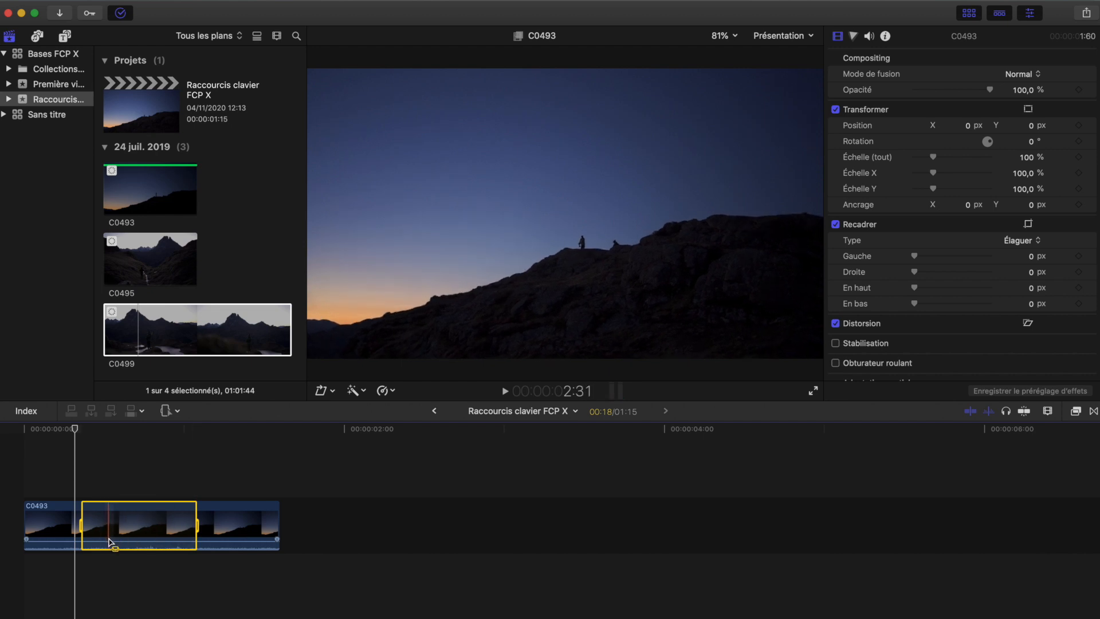
pyautogui.moveTo(109, 541); pyautogui.dragTo(113, 532)
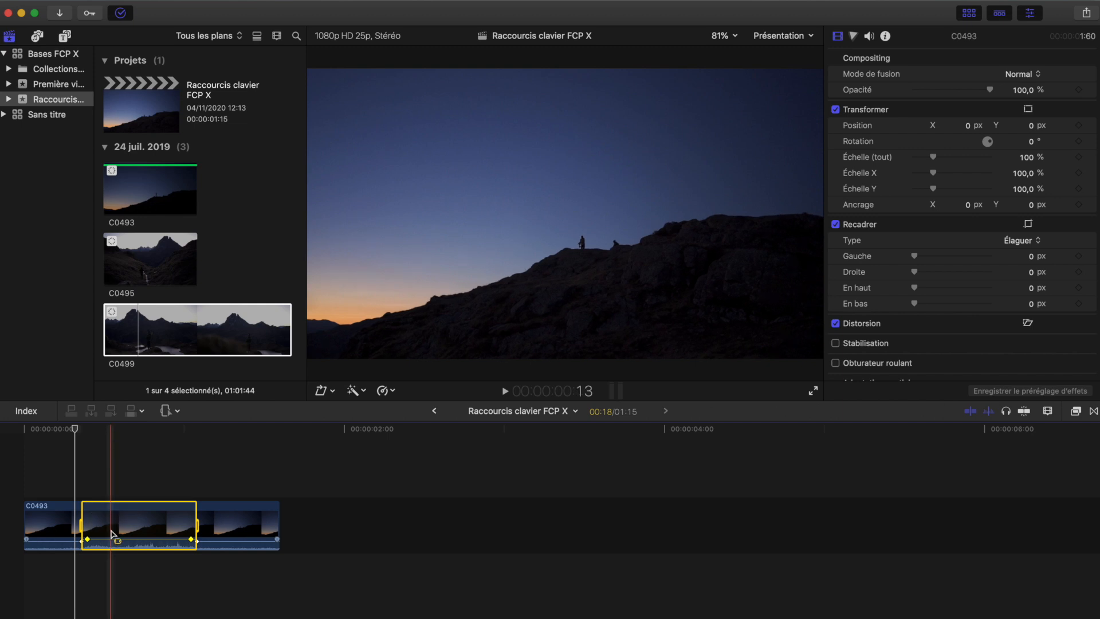
pyautogui.press('super+z')
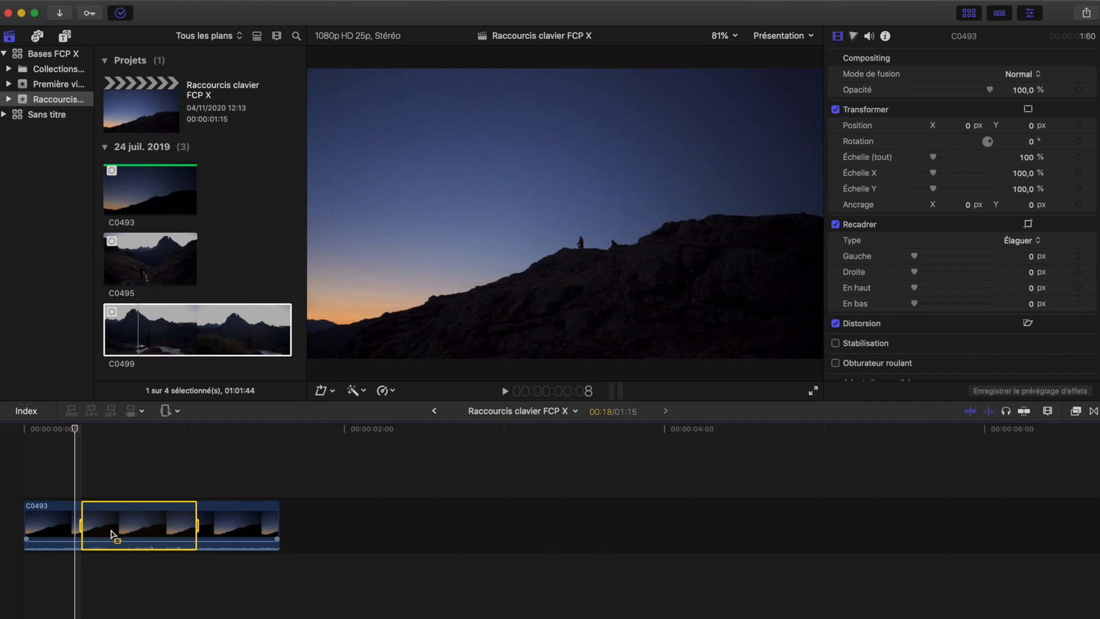
# Step: Return to the selection tool and add markers on clip C0493 at frame 8 and at about frame 18
pyautogui.press('a')
pyautogui.press('m')
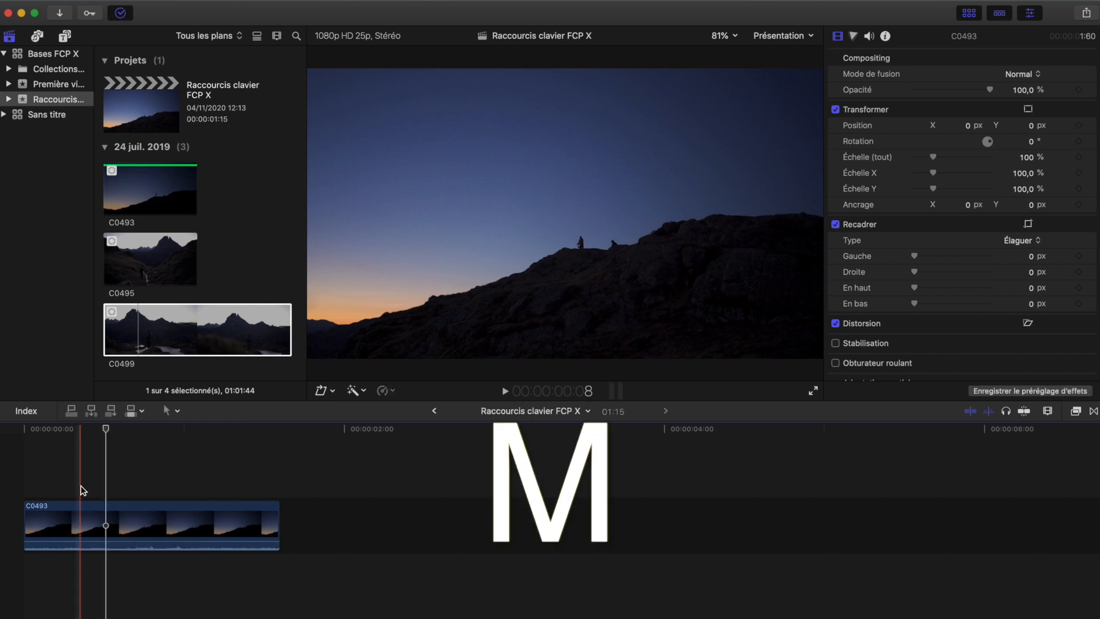
pyautogui.click(75, 493)
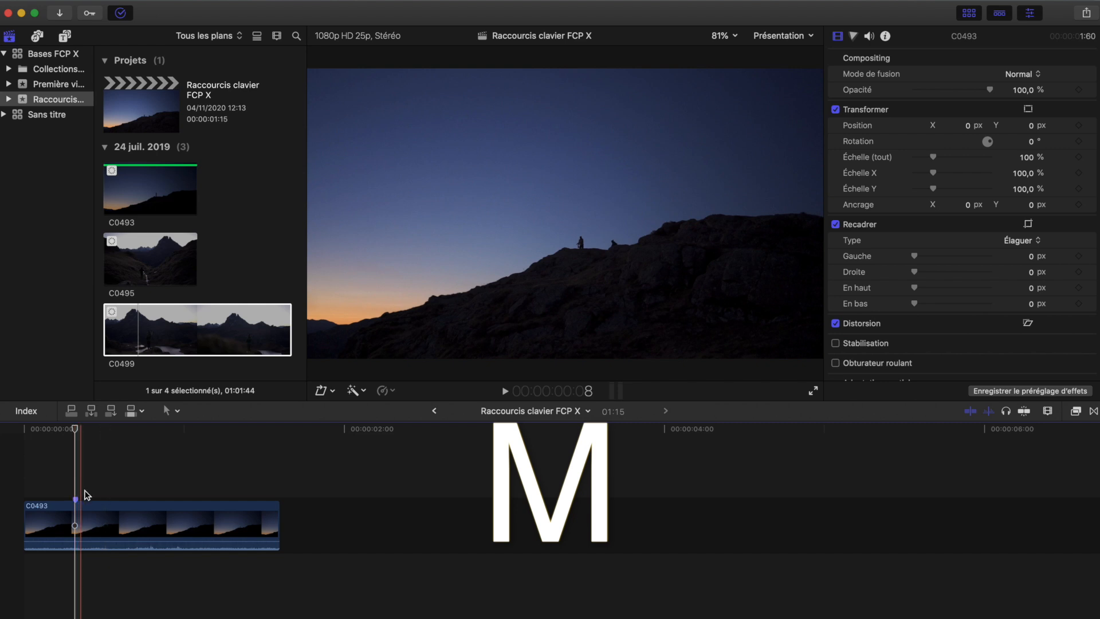
pyautogui.press('m')
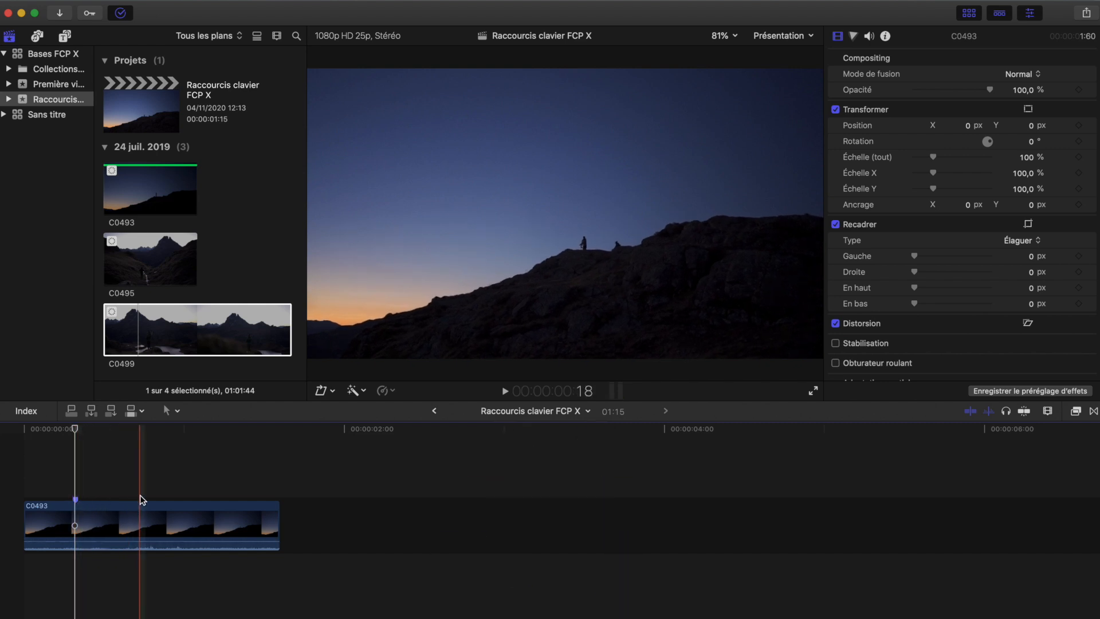
pyautogui.click(140, 495)
pyautogui.press('m')
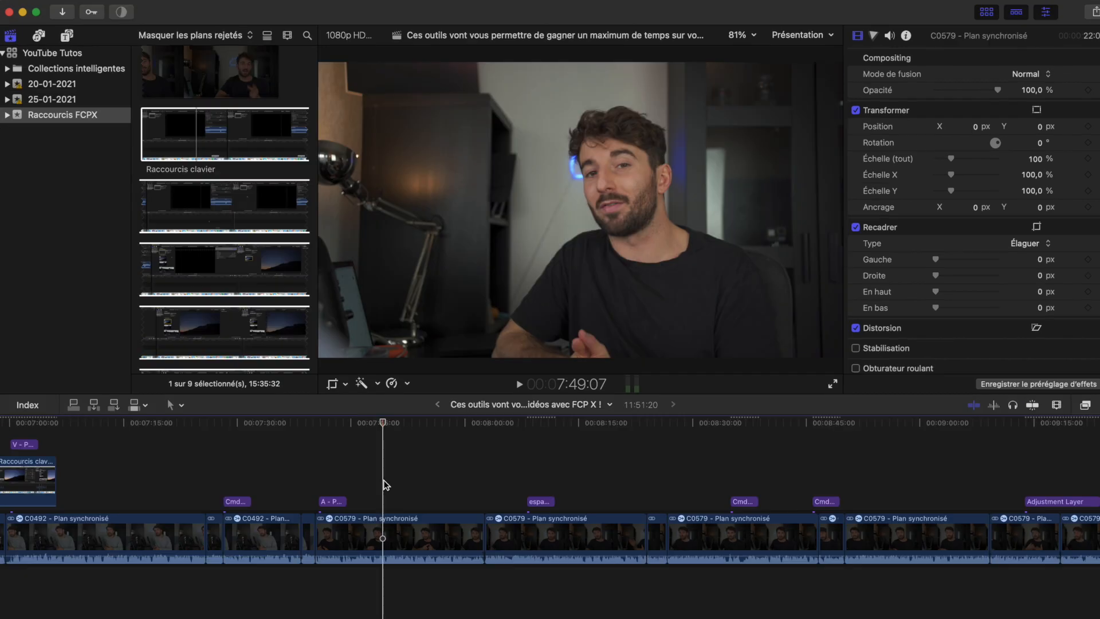
# Step: Toggle the synchronized clip C0579 at 7:49:07 off and on repeatedly to compare its disabled and enabled states
pyautogui.press('v')
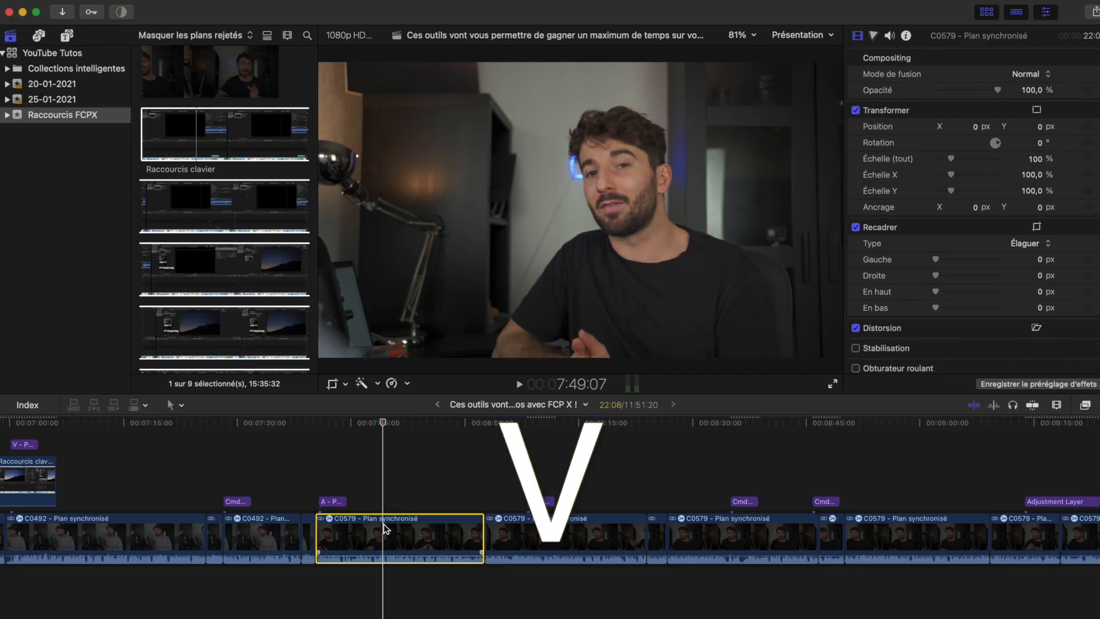
pyautogui.press('v')
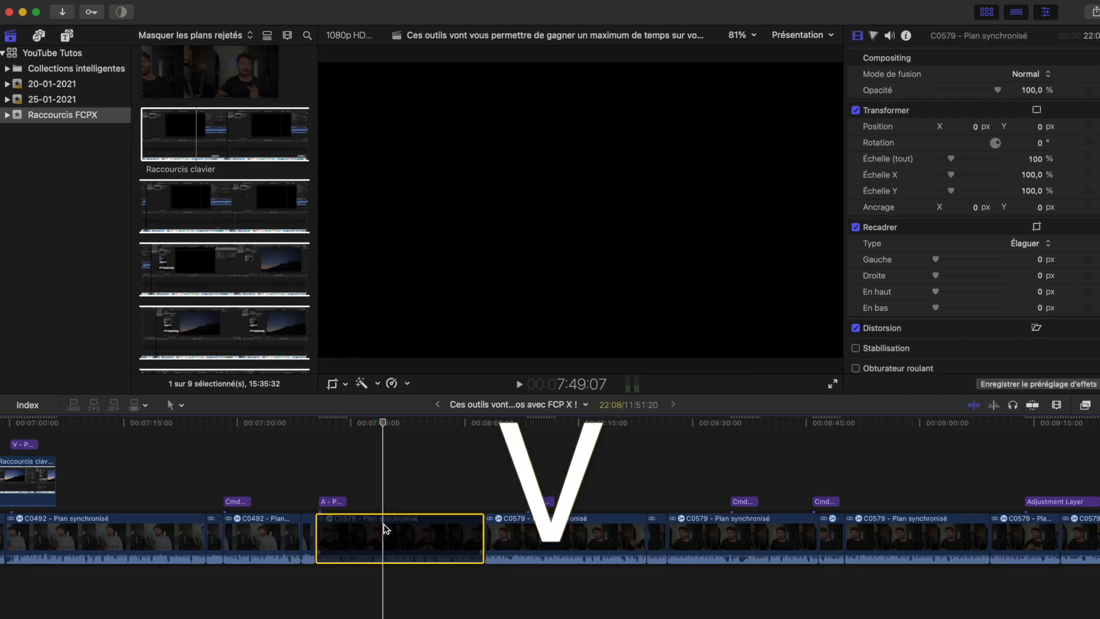
pyautogui.press('v')
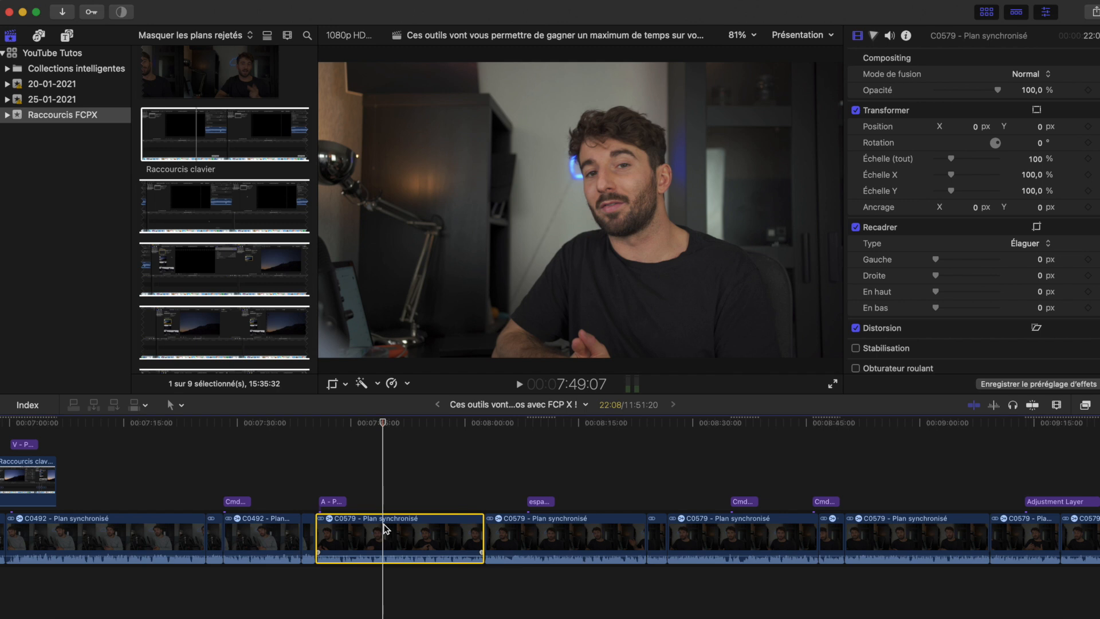
pyautogui.press('v')
pyautogui.press('v')
pyautogui.click(334, 502)
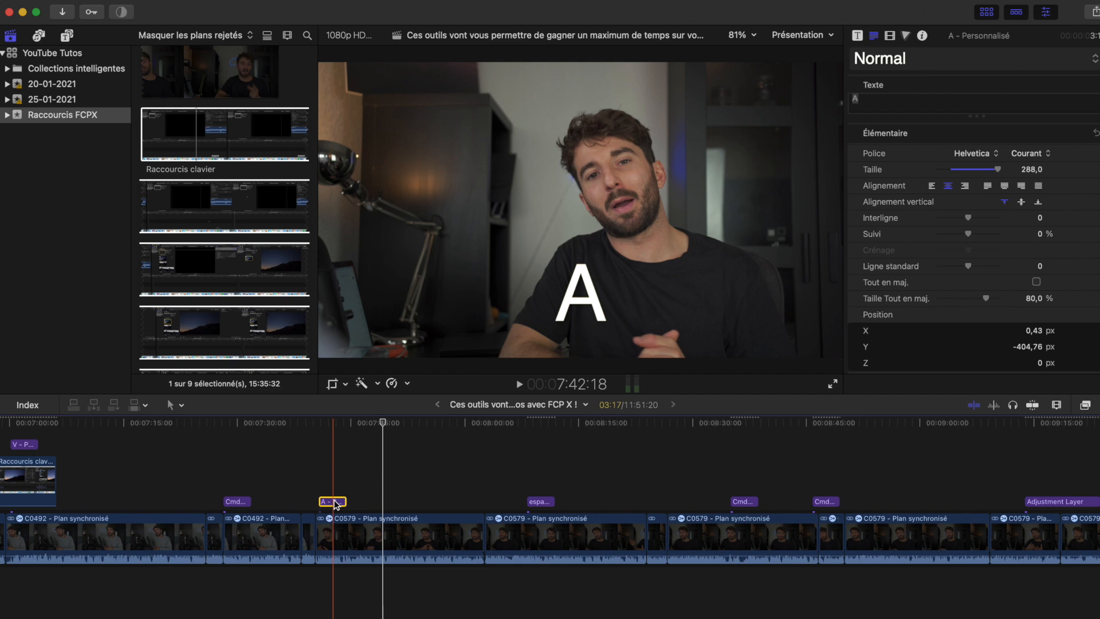
pyautogui.click(366, 530)
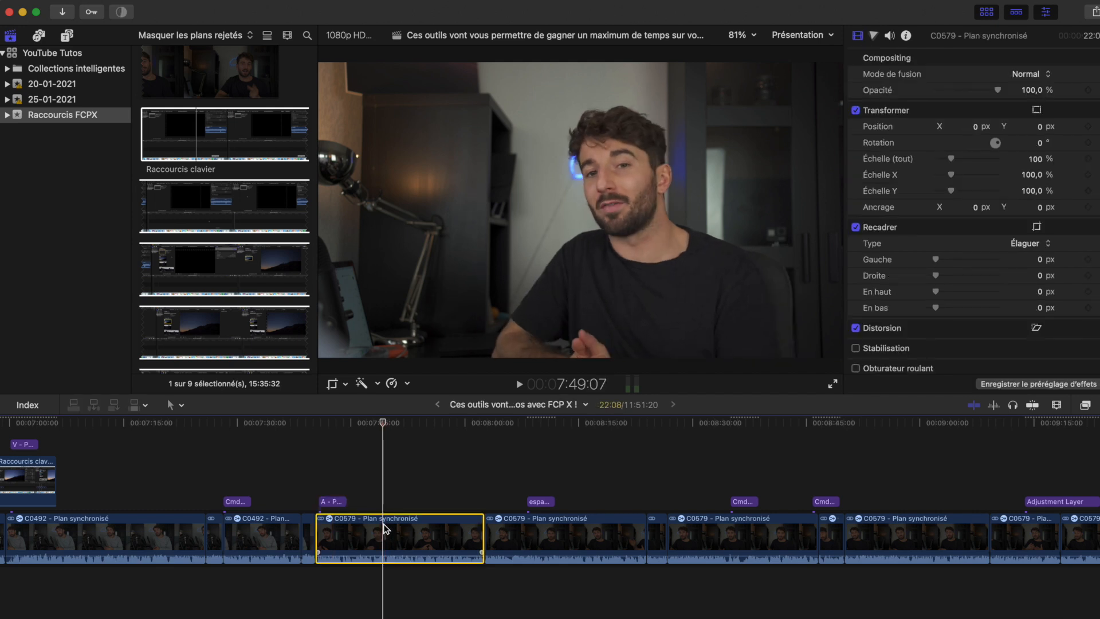
pyautogui.press('v')
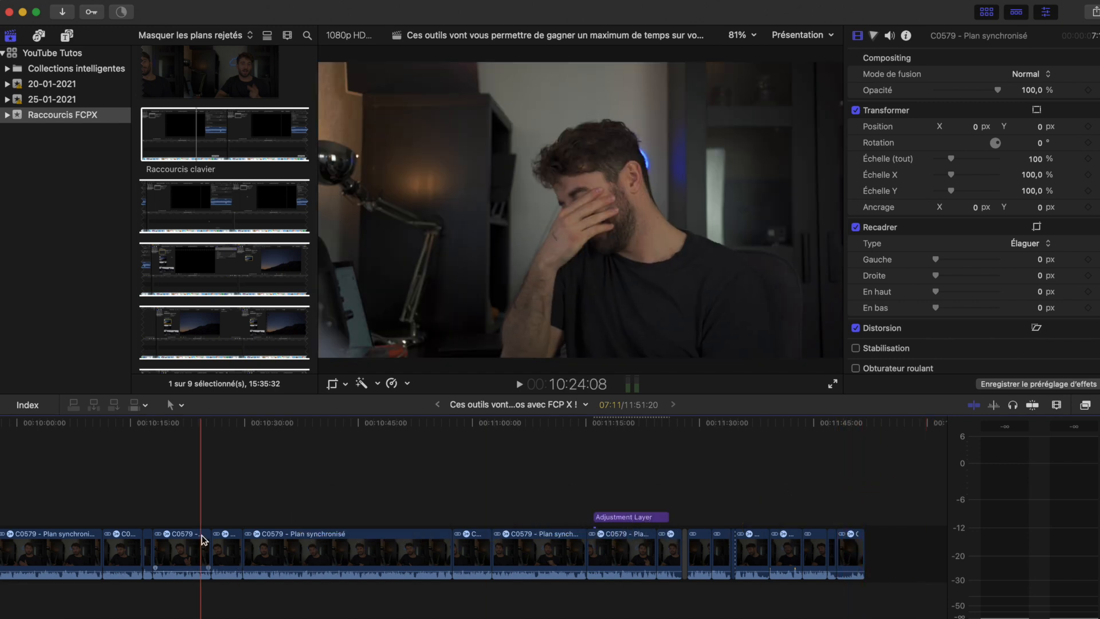
# Step: Play the timeline around 10:02 to check the sound level on the audio meters
pyautogui.press('space')
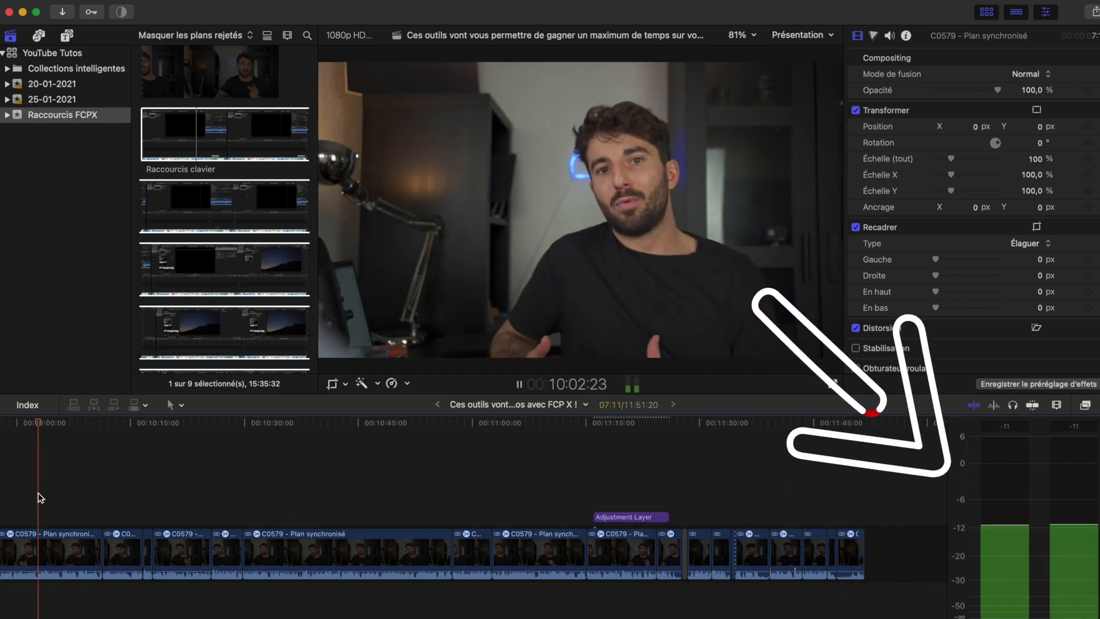